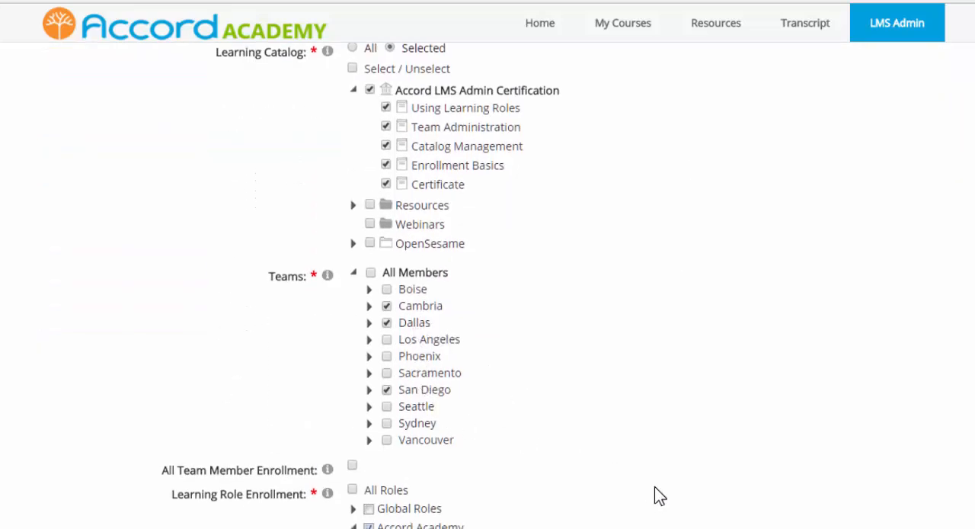
Review the report's catalog, team, role and advanced filter settings along with the generated learner activity results.
scroll(654, 491, "down", 2)
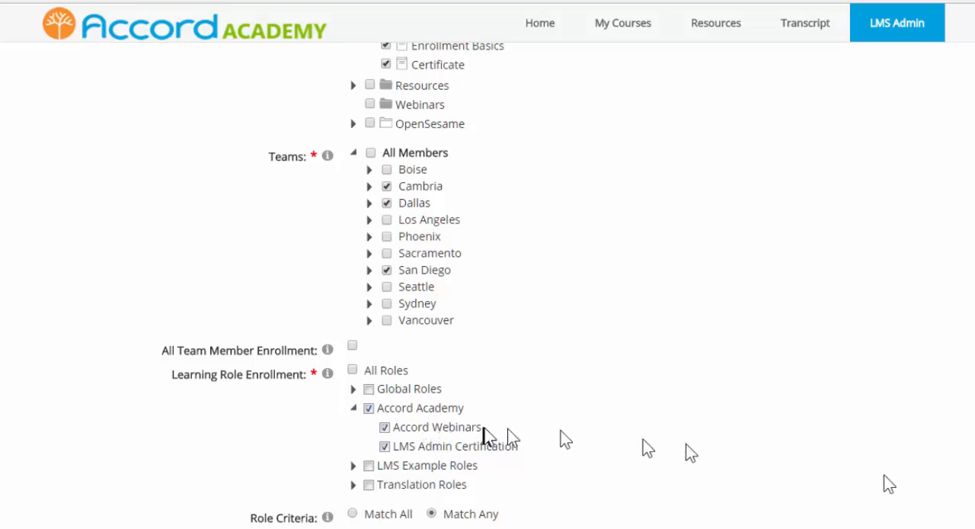
scroll(900, 476, "down", 5)
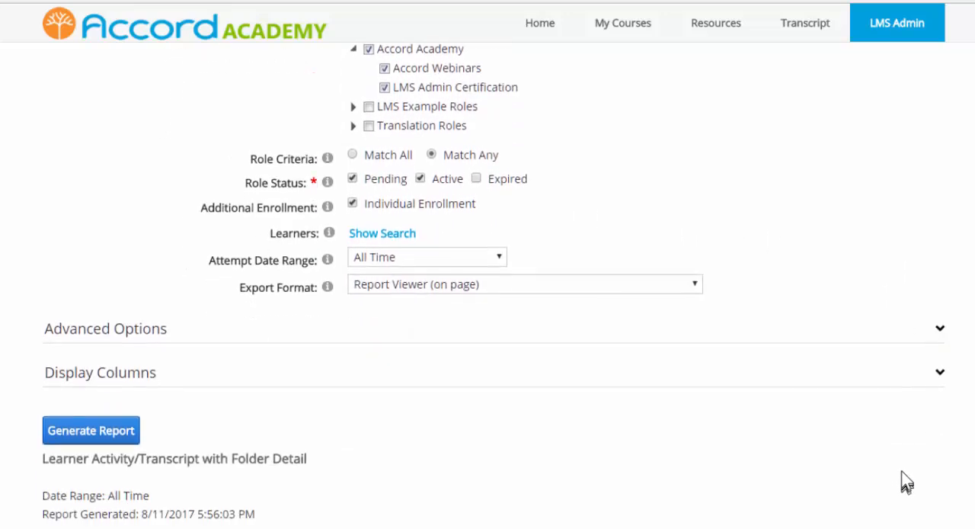
left_click(941, 331)
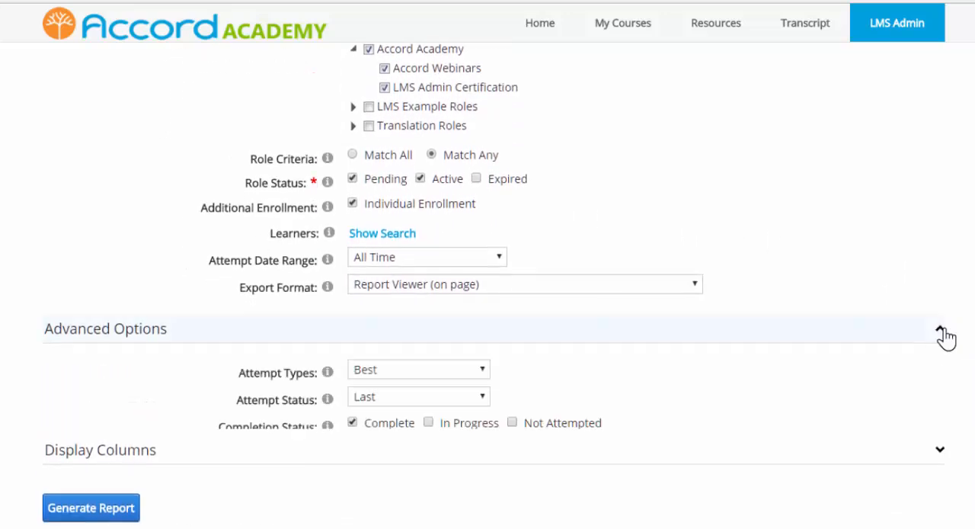
scroll(701, 514, "down", 3)
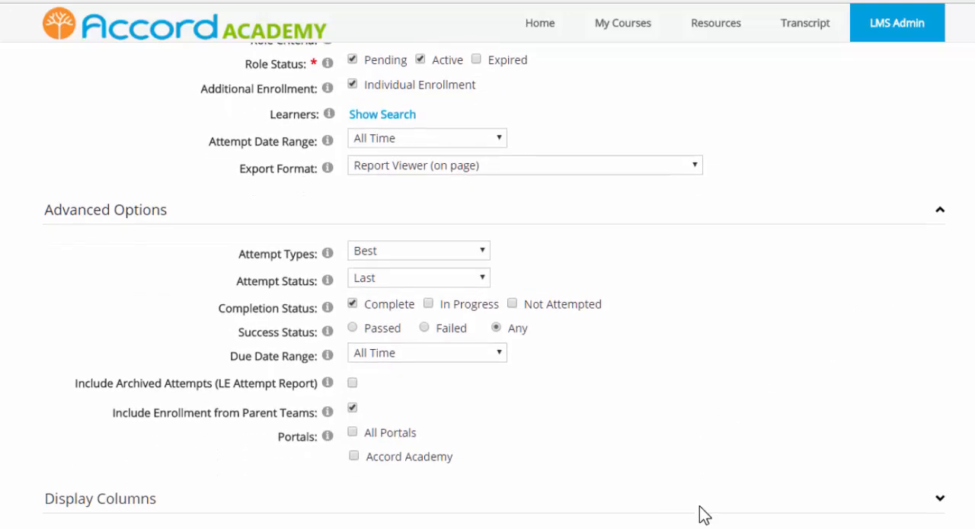
scroll(796, 490, "up", 1)
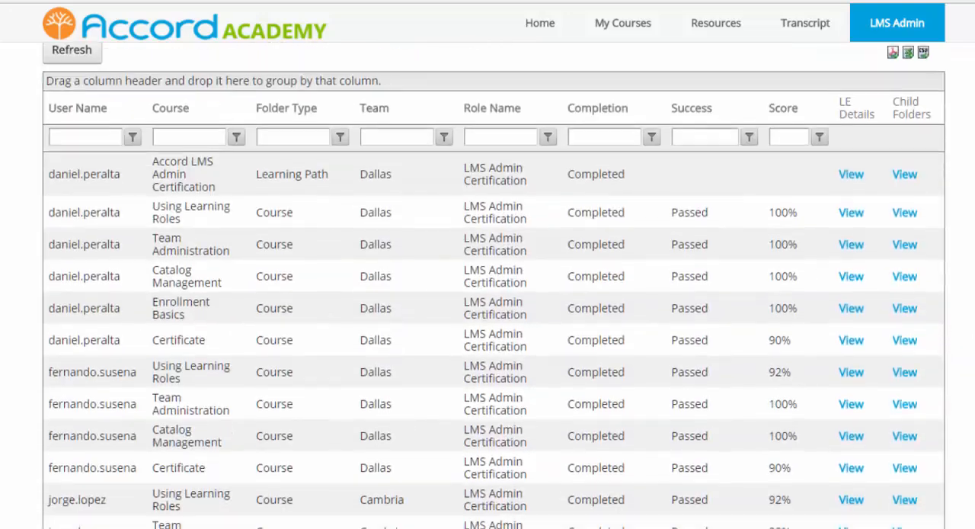
scroll(494, 286, "down", 6)
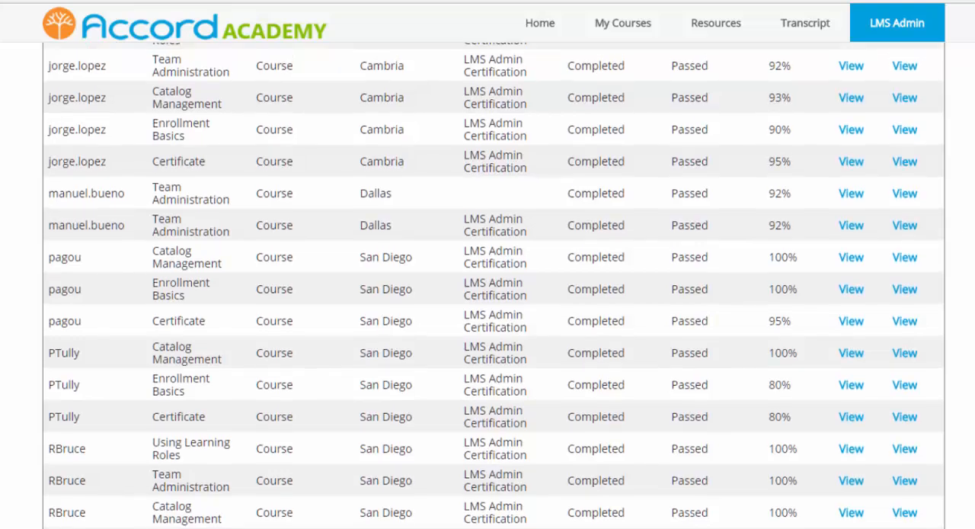
scroll(494, 286, "up", 8)
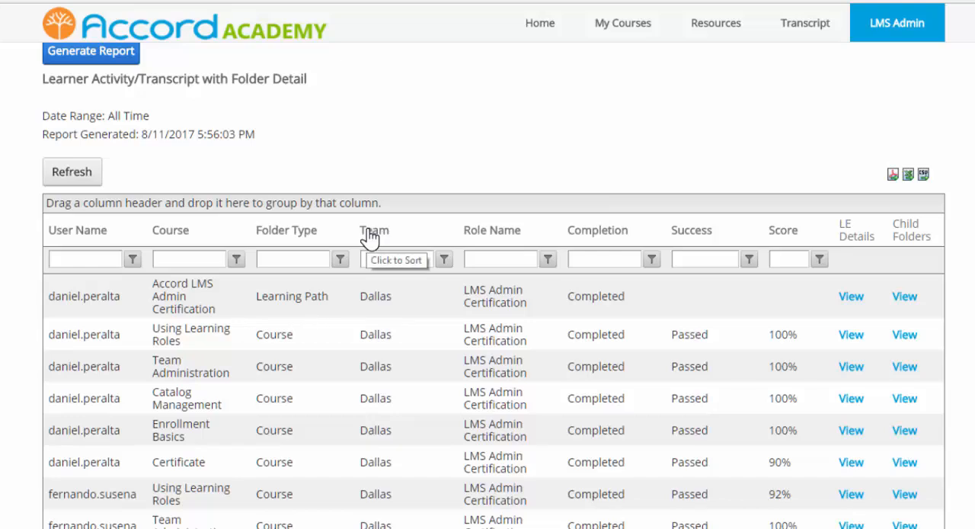
Group the report rows by Team, collapse the Cambria, Dallas and San Diego groups, and re-expand Cambria and Dallas.
left_click_drag(369, 238, 372, 202)
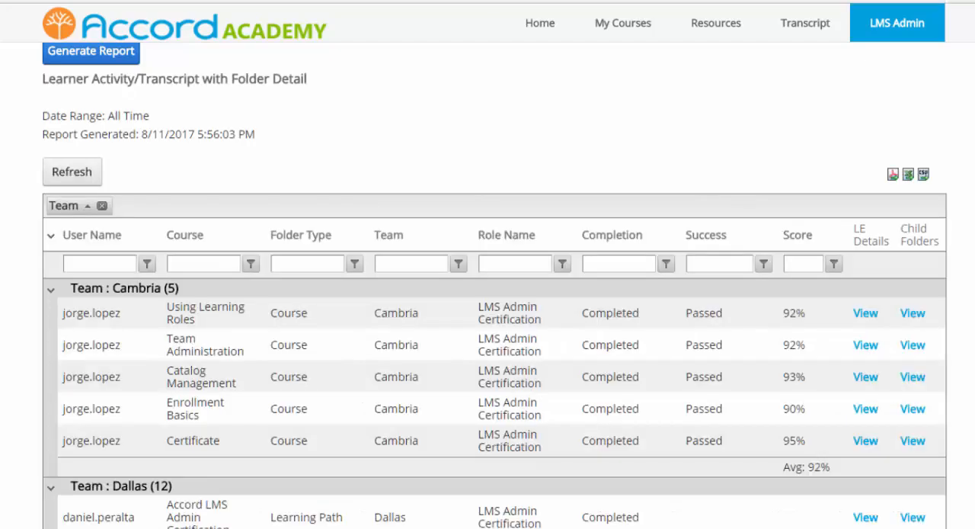
left_click(51, 291)
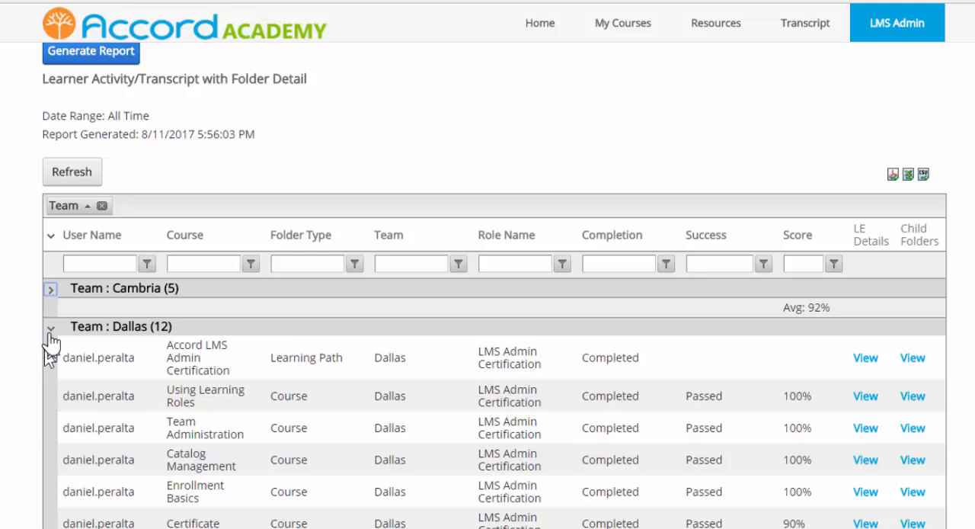
left_click(50, 329)
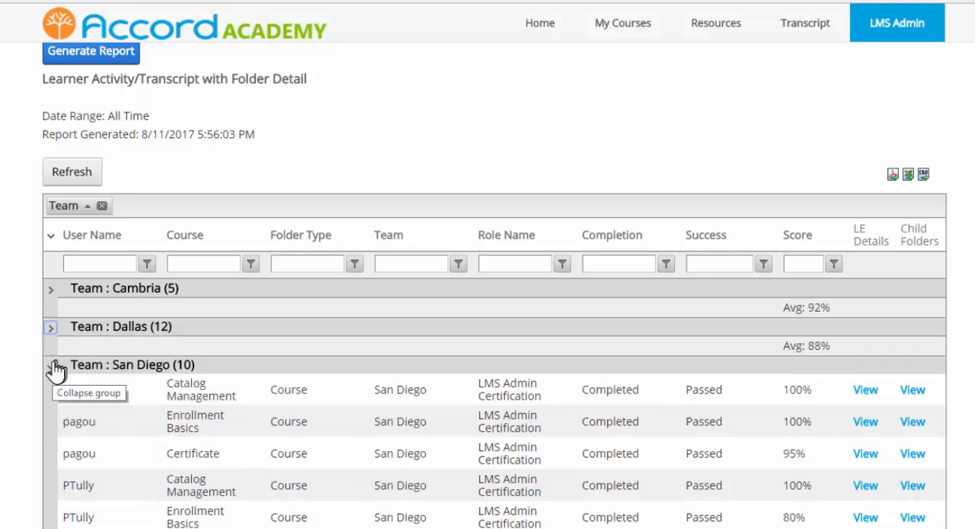
left_click(50, 365)
left_click(50, 446)
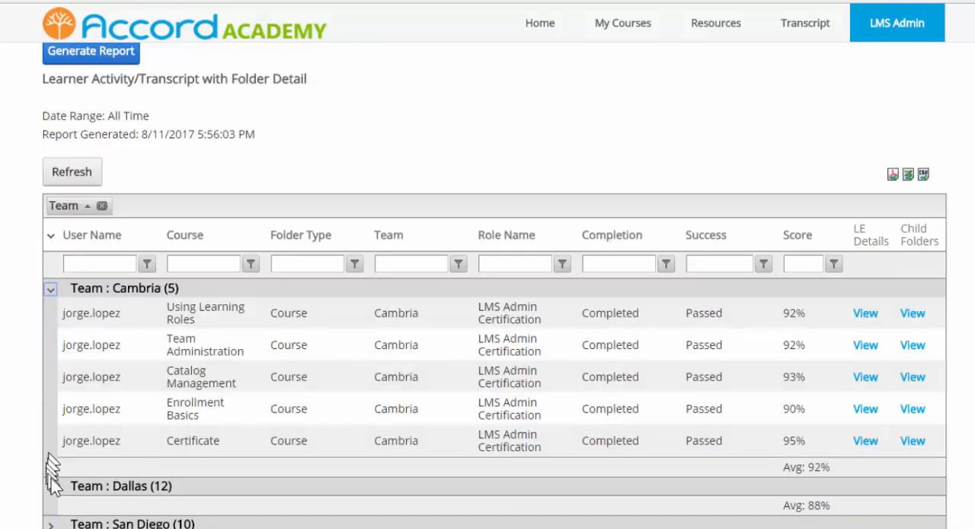
left_click(50, 485)
scroll(120, 517, "down", 5)
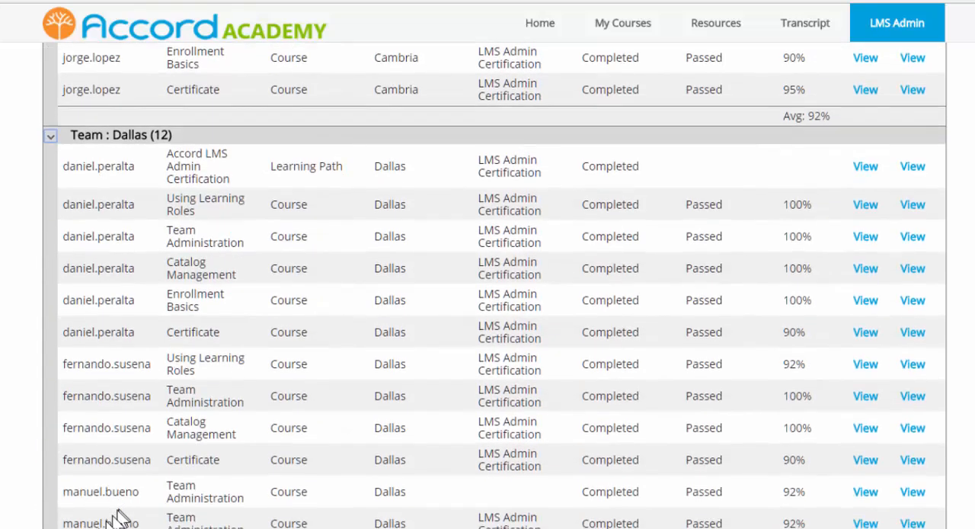
scroll(413, 495, "up", 6)
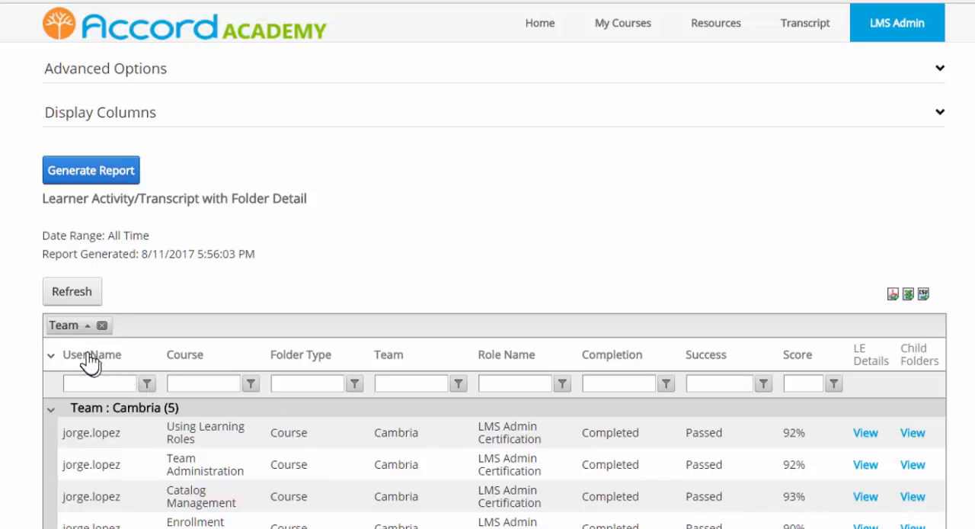
Add User Name as a second grouping level under Team, collapse the Cambria group, and look through the nested results.
left_click_drag(89, 359, 137, 335)
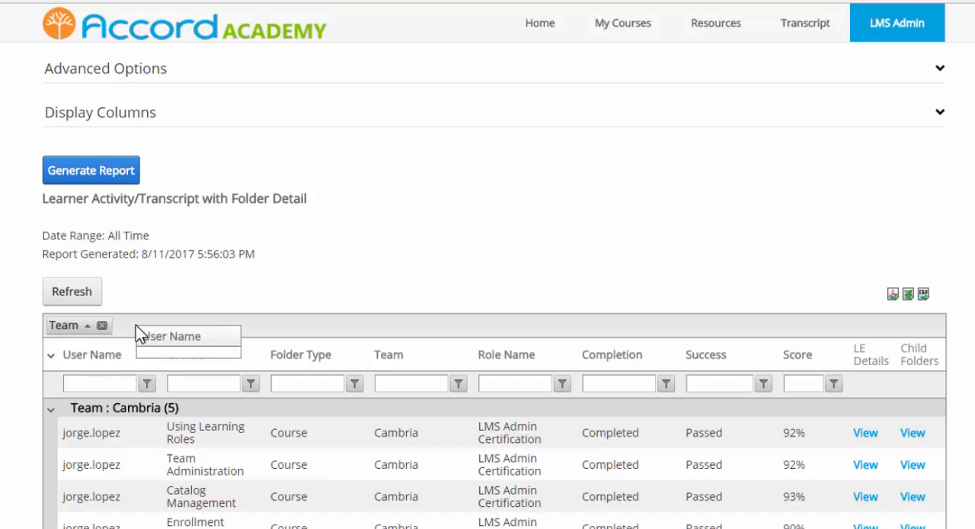
left_click_drag(136, 326, 135, 327)
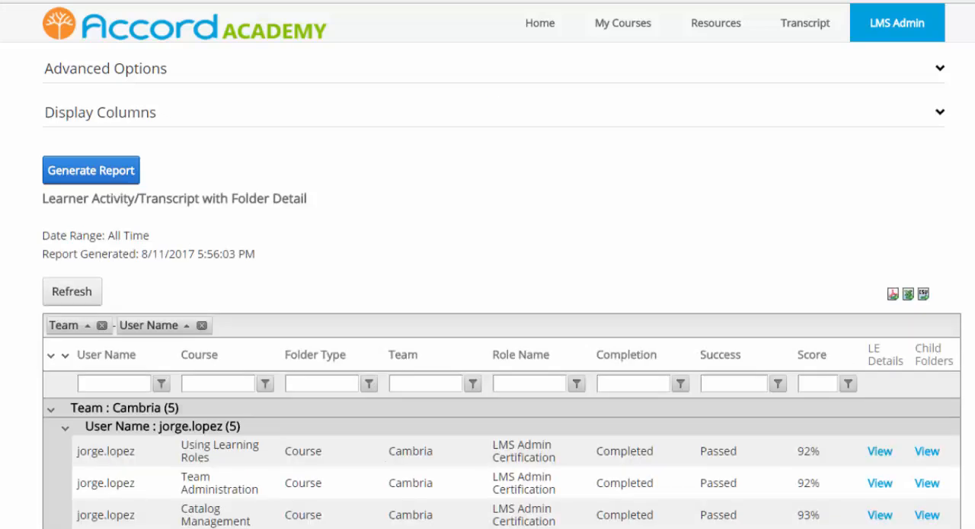
left_click(50, 408)
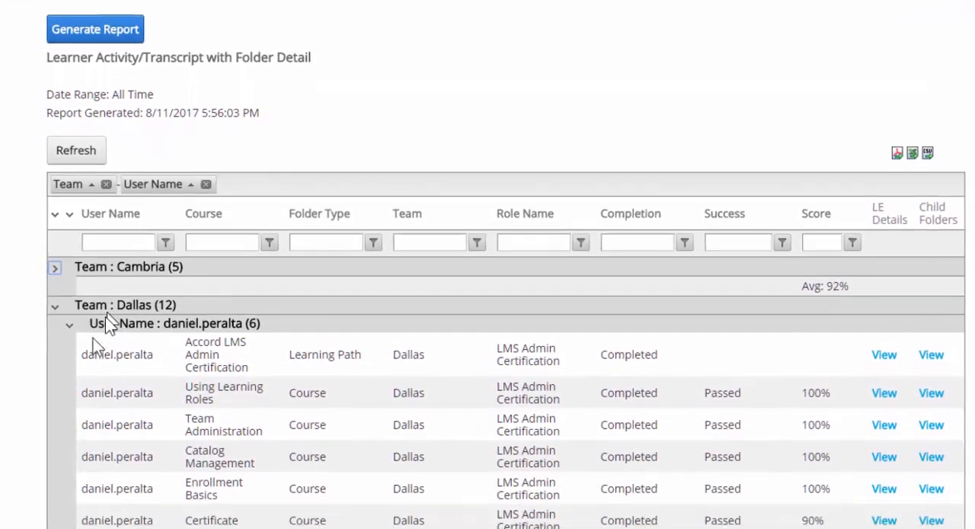
scroll(241, 229, "down", 3)
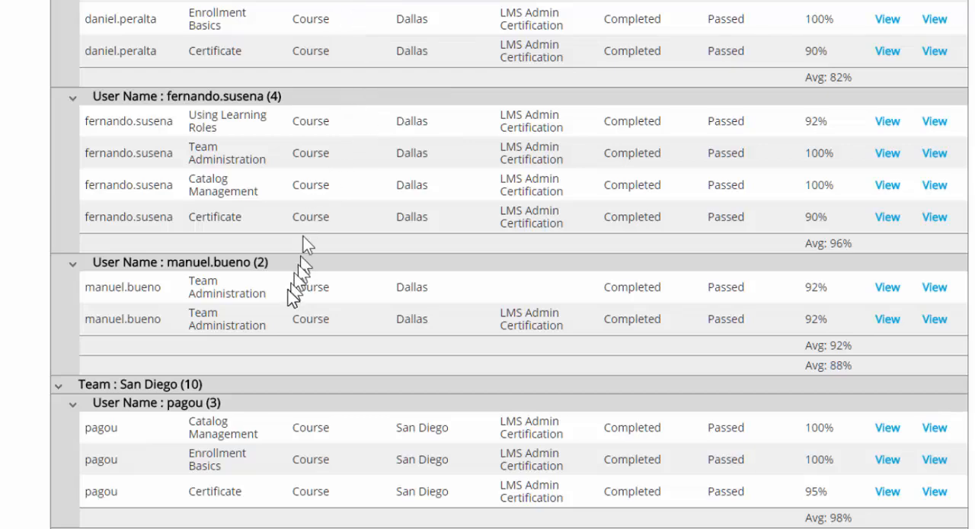
scroll(462, 381, "up", 4)
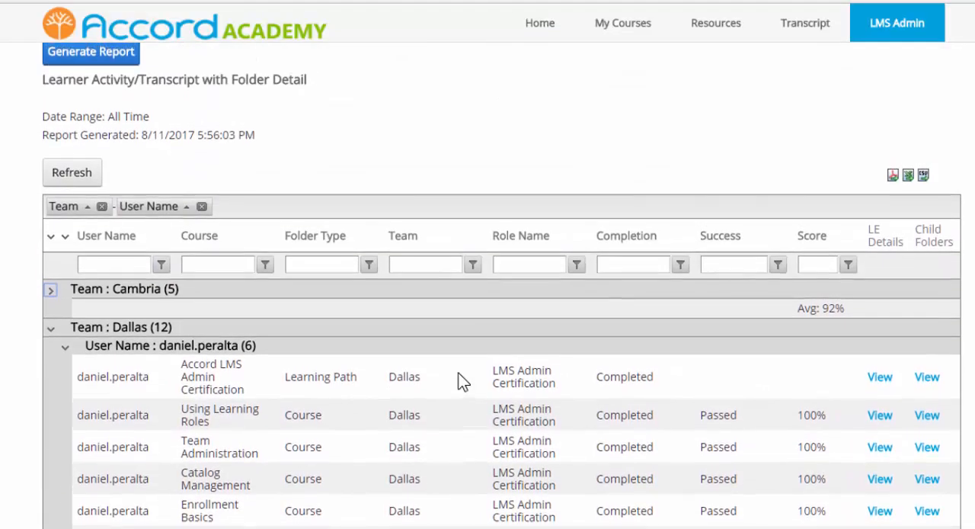
scroll(461, 380, "up", 1)
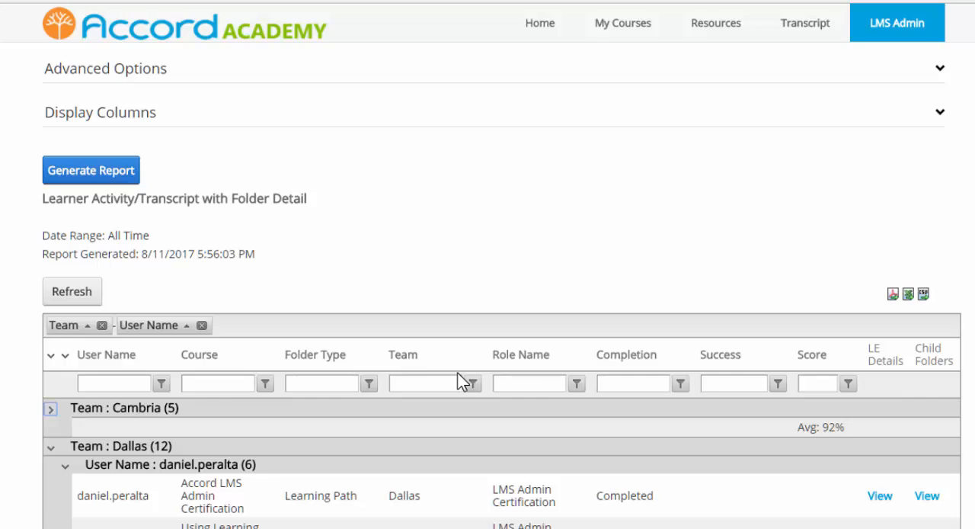
Filter the Team column to rows equal to "San Diego" and look through the filtered learners.
left_click(420, 382)
type("San Diego")
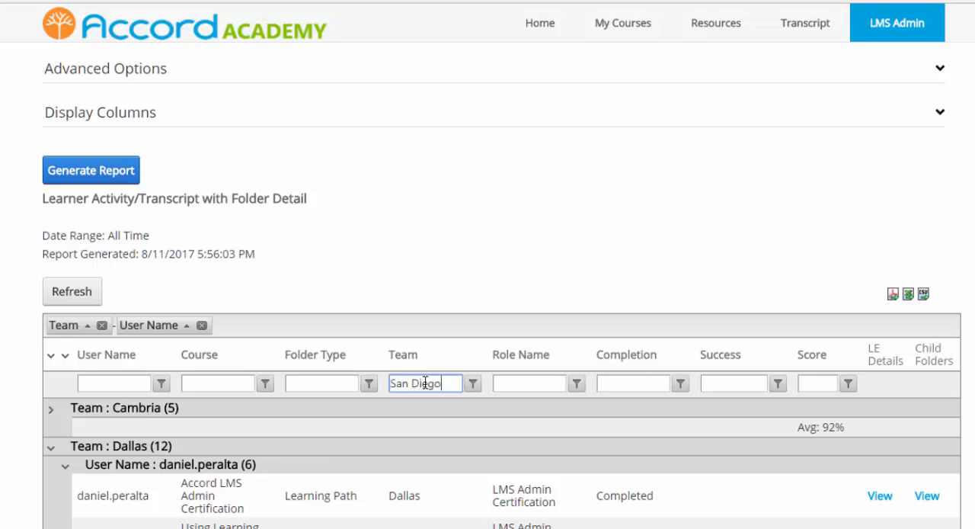
left_click(472, 383)
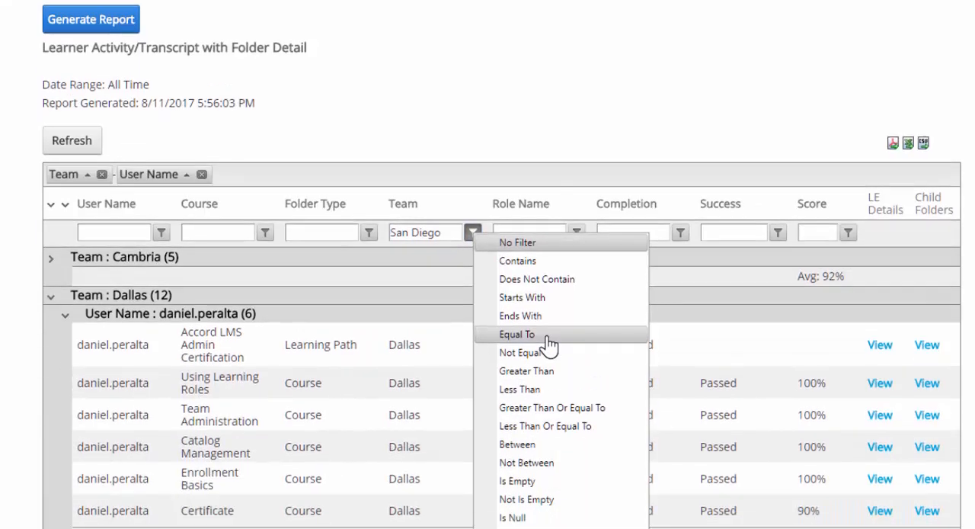
left_click(547, 488)
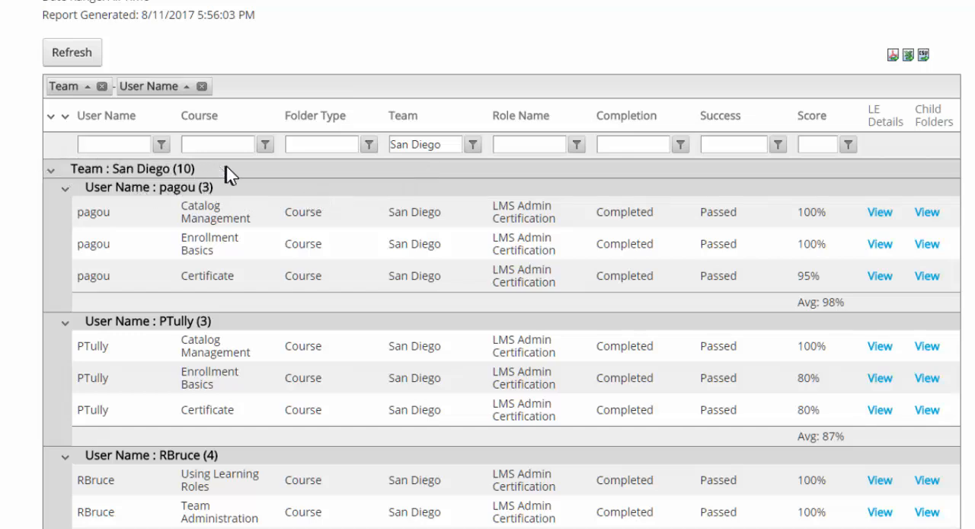
scroll(322, 306, "down", 3)
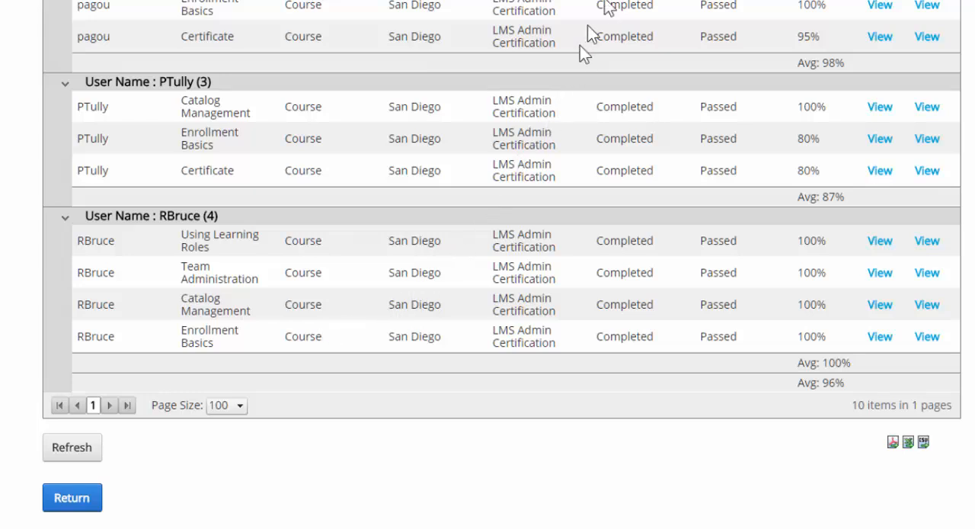
scroll(163, 104, "up", 3)
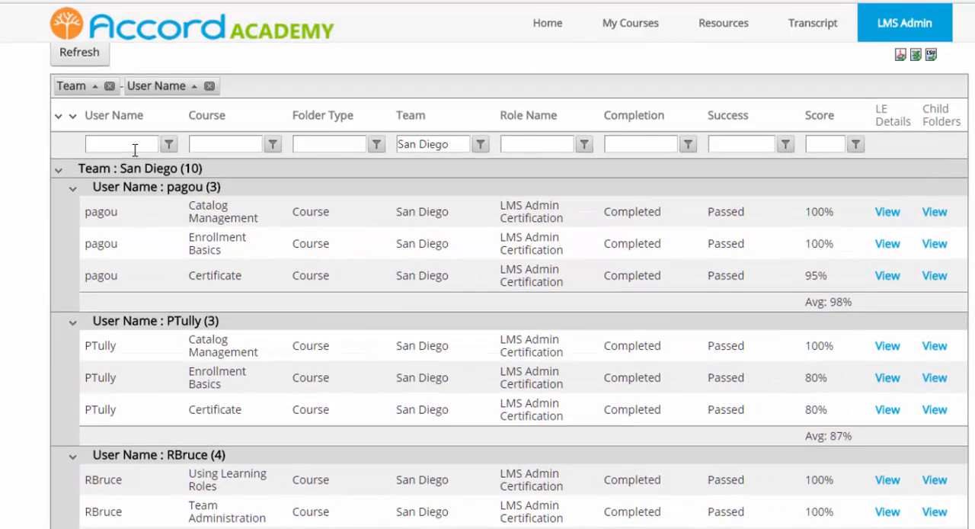
Filter the User Name column to entries containing the learner's surname and move the Team column ahead of User Name.
left_click(134, 144)
type("tully")
left_click(169, 145)
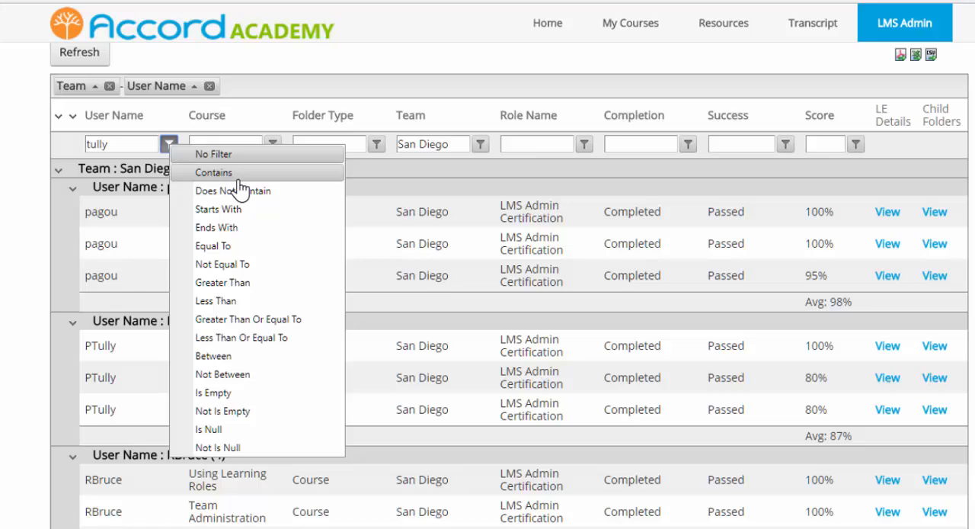
left_click(238, 180)
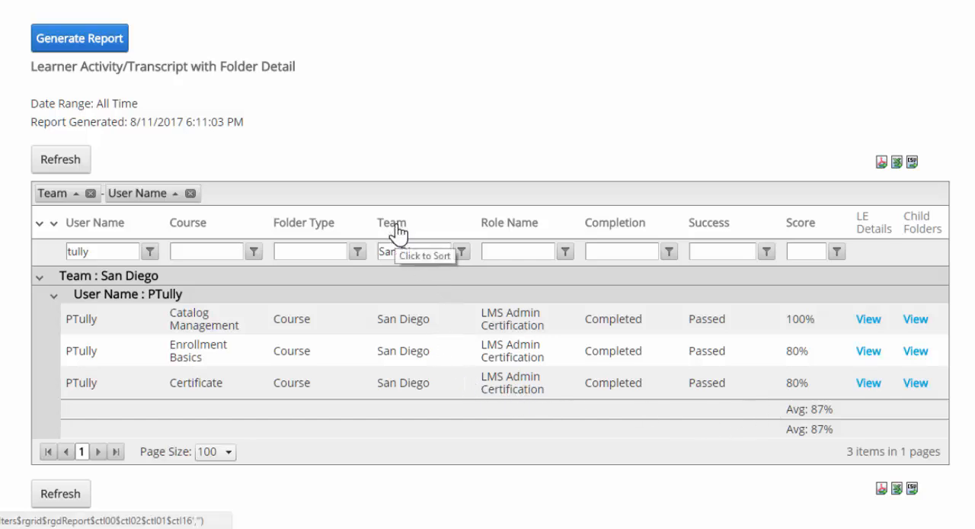
left_click_drag(397, 231, 148, 211)
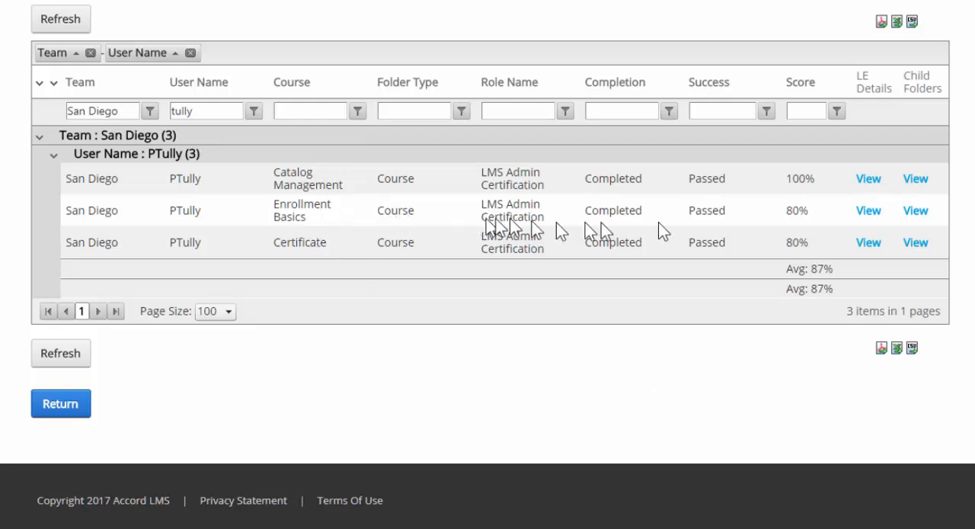
Drill down into the learner's Enrollment Basics learning element details and open the question detail behind the Enrollment Basics Quiz score.
left_click(867, 214)
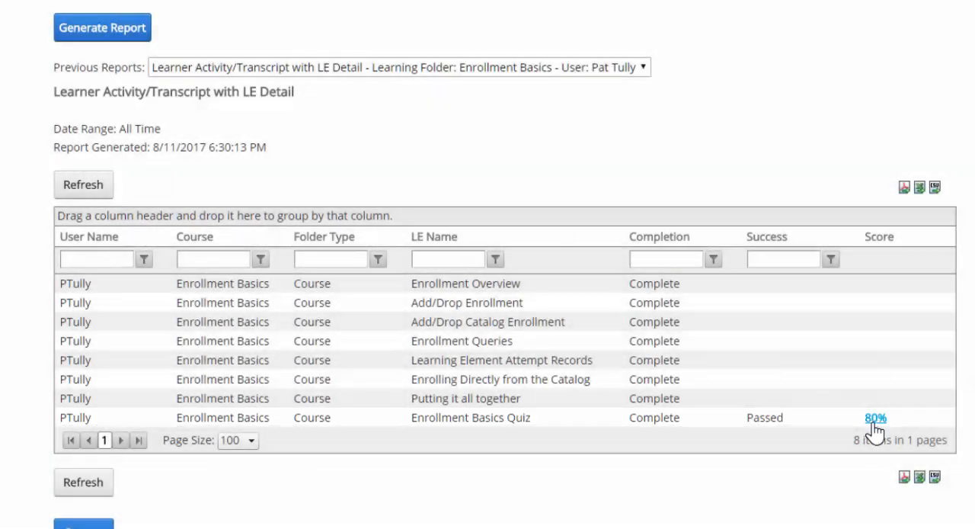
left_click(872, 424)
left_click(874, 418)
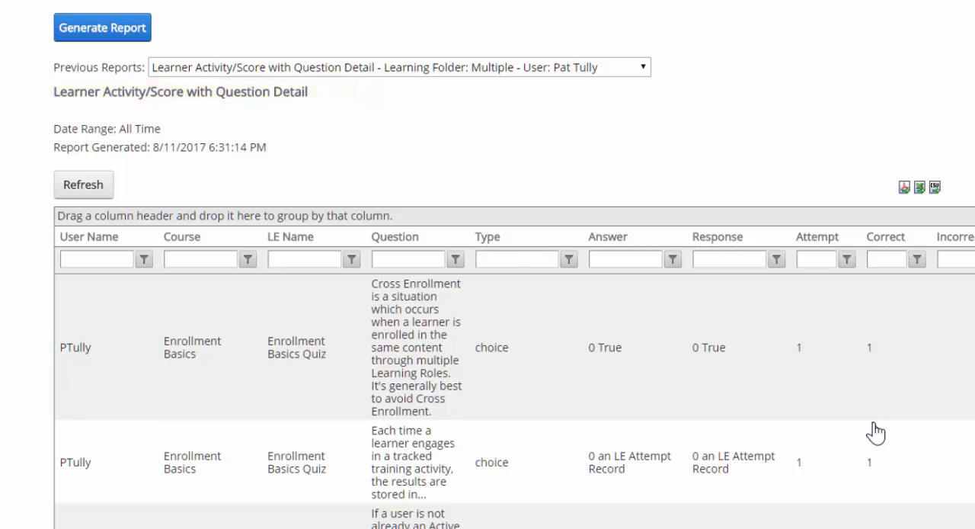
Examine the quiz questions marked incorrect, highlighting the correct answer and the learner's response in each of those rows.
scroll(875, 434, "down", 6)
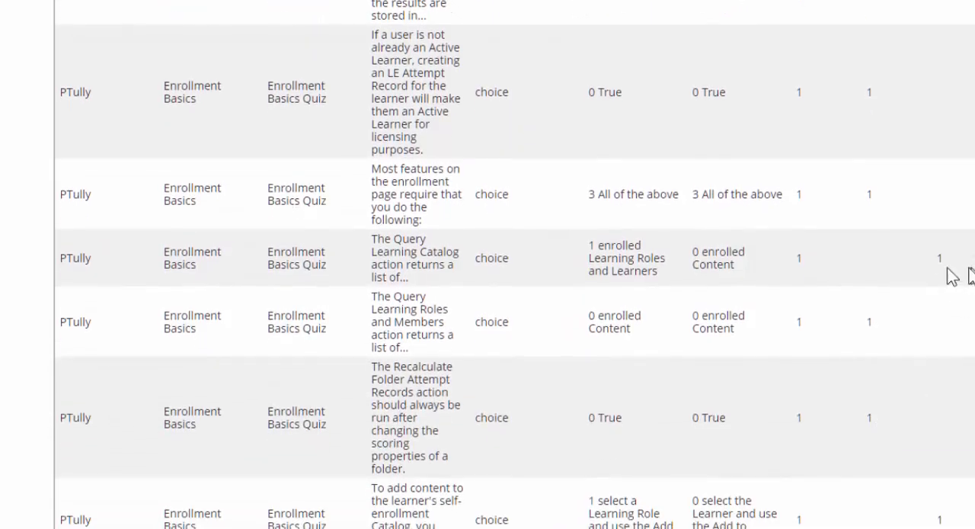
left_click_drag(952, 274, 579, 270)
scroll(581, 243, "down", 3)
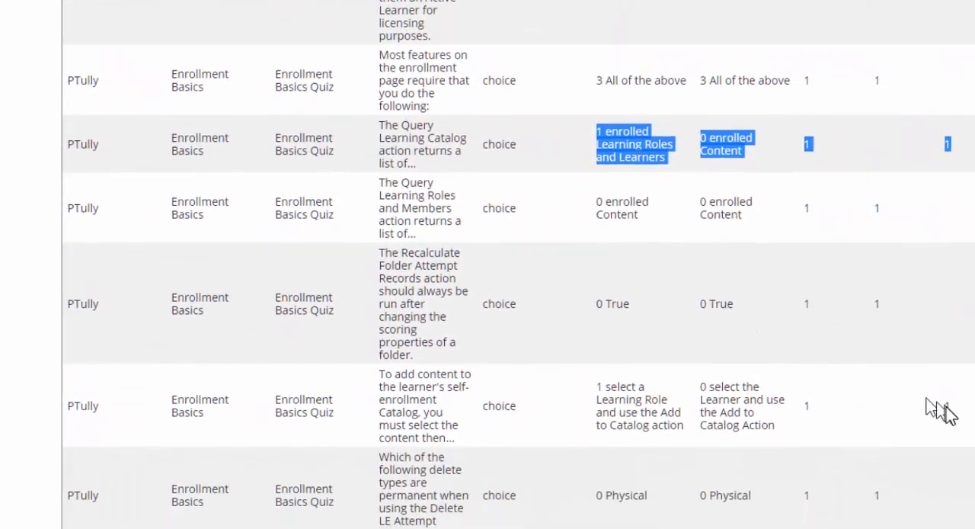
left_click_drag(949, 407, 587, 419)
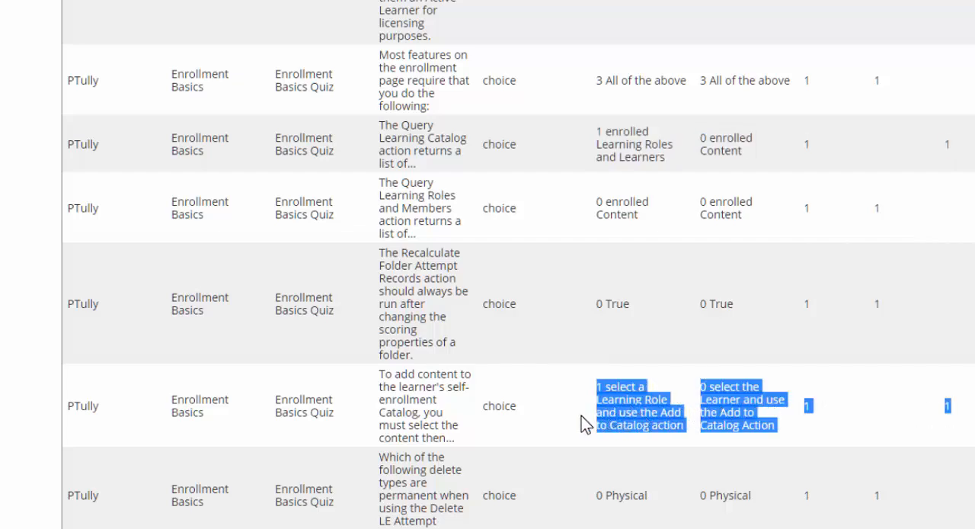
scroll(549, 348, "up", 8)
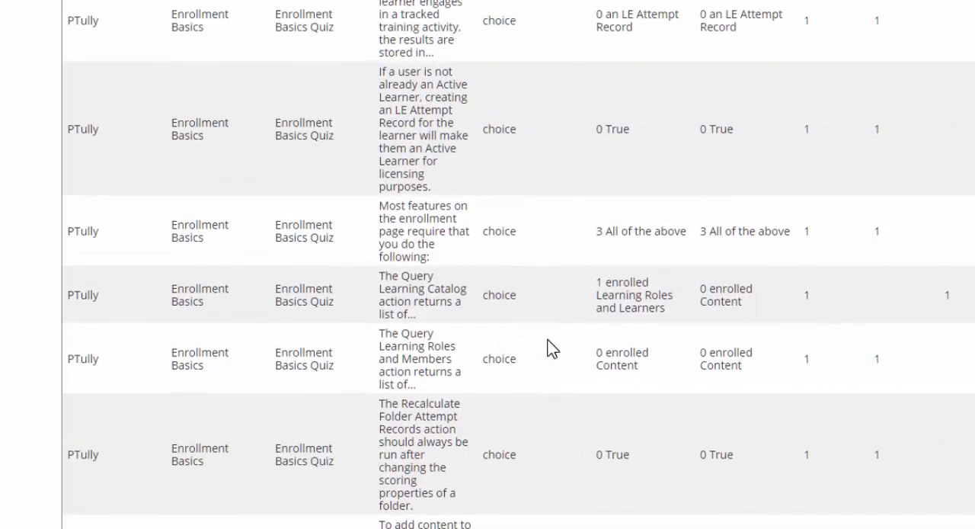
Switch from the question detail back to the previous report "Learner Activity/Transcript with Folder Detail".
scroll(551, 348, "up", 3)
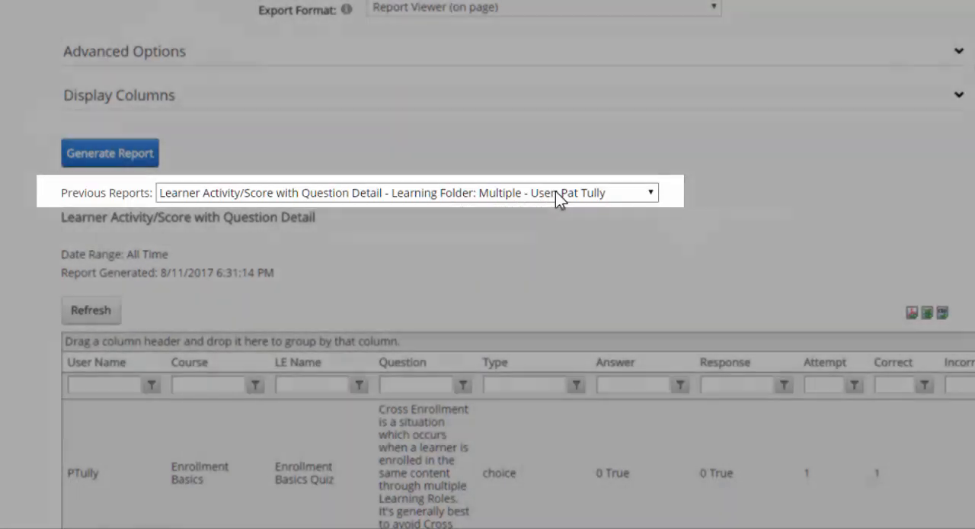
left_click(555, 191)
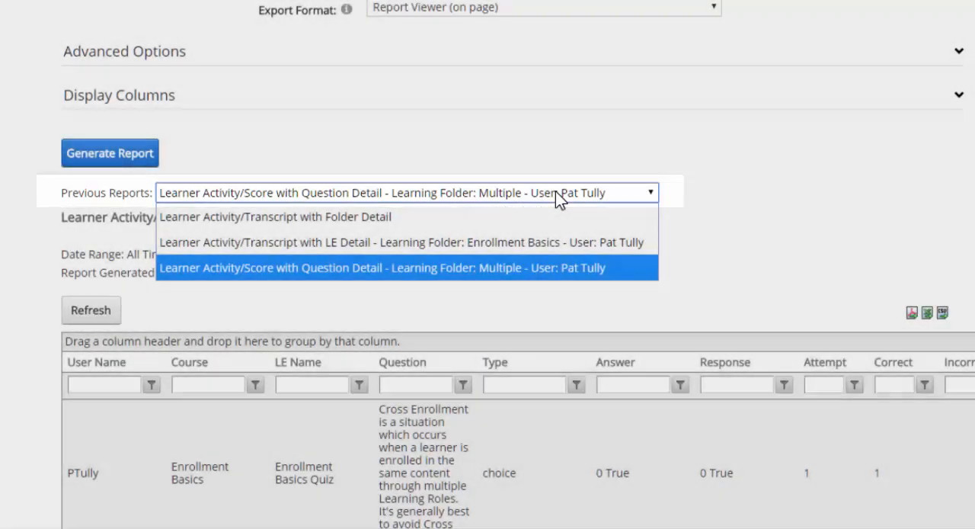
left_click(287, 220)
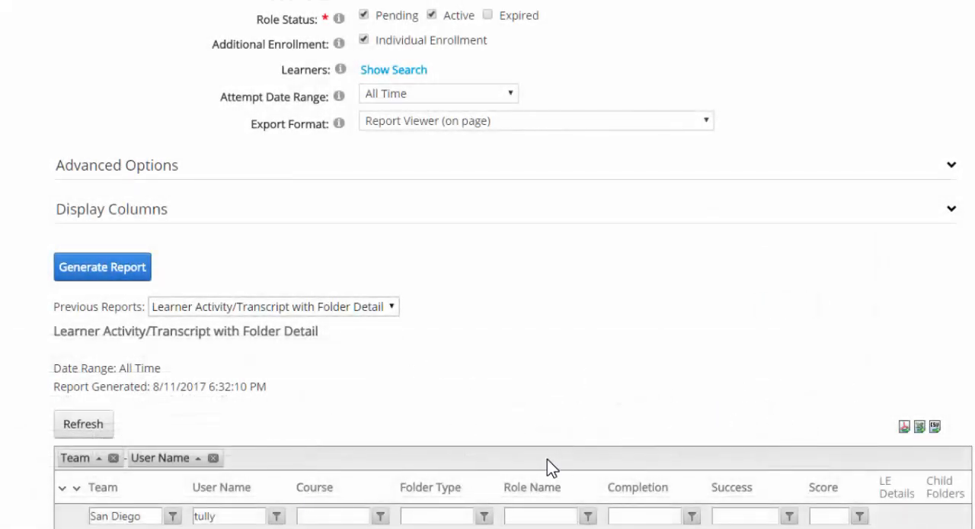
Save the current report settings by updating the report definition, and acknowledge the message.
scroll(549, 463, "up", 6)
scroll(547, 459, "up", 3)
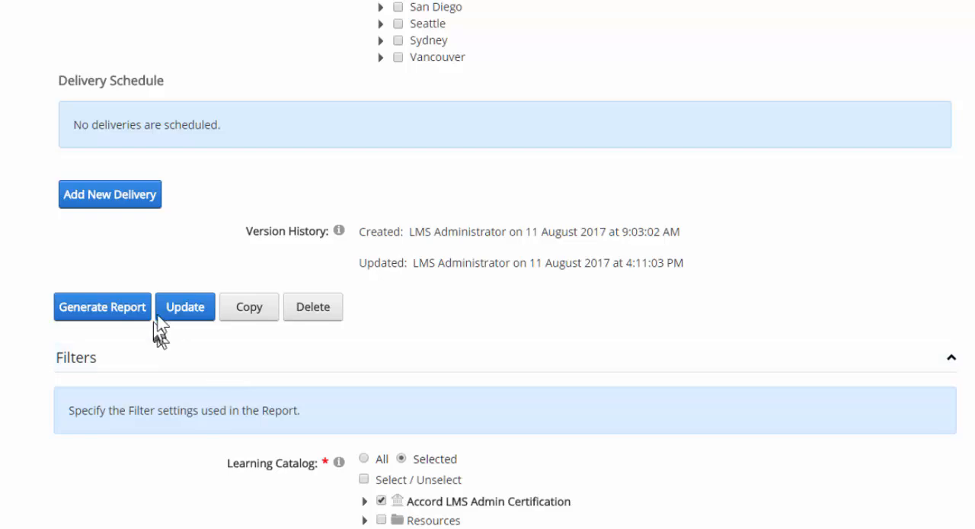
left_click(174, 317)
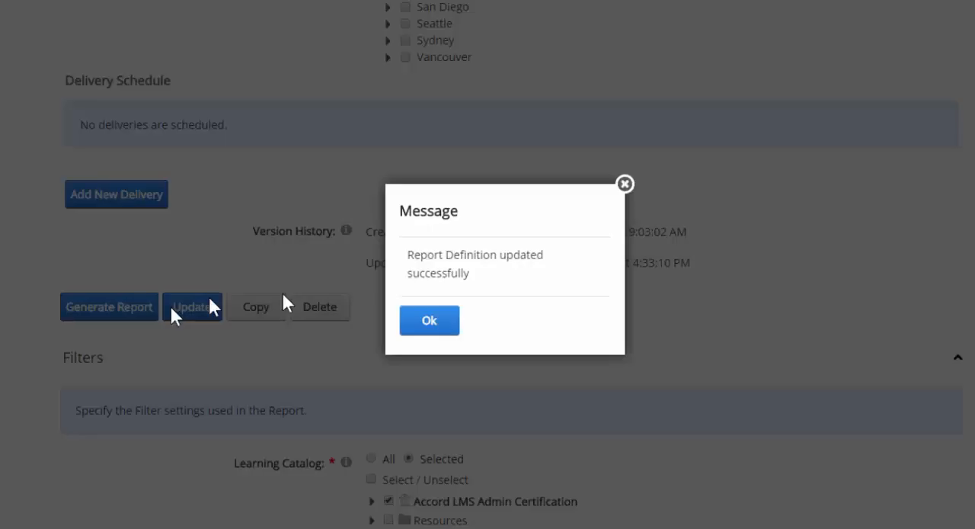
left_click(431, 326)
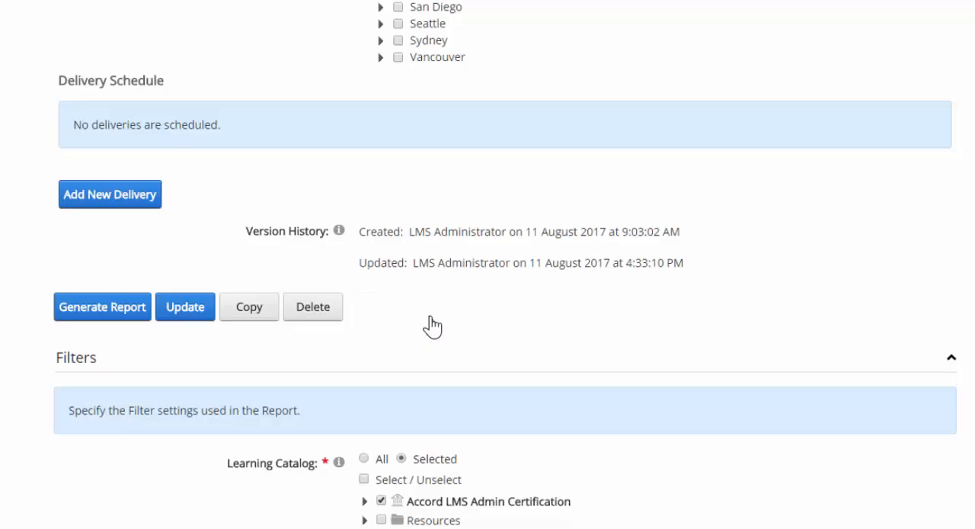